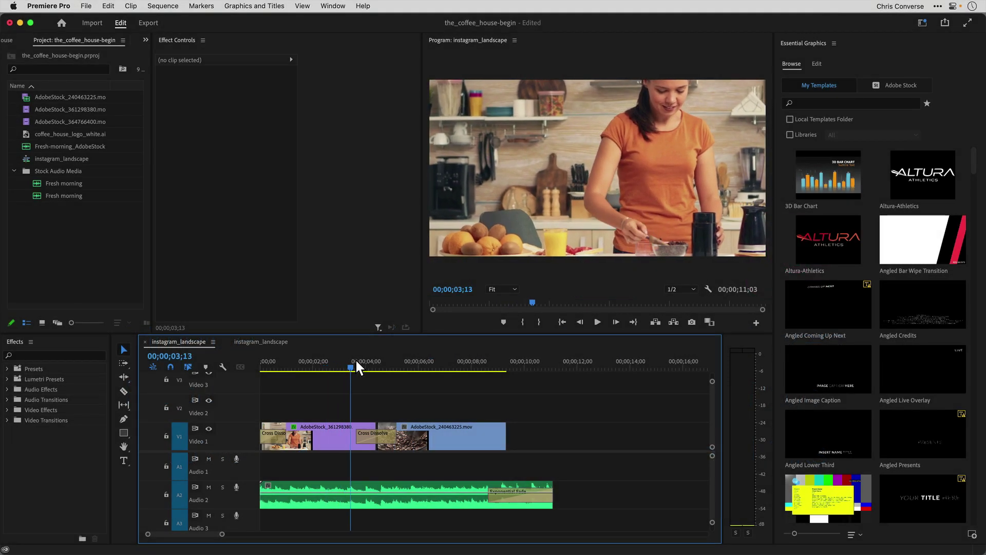
Search My Templates for 'Mode' so Modern Title with Border and other Modern templates are listed.
left_click_drag(356, 366, 376, 365)
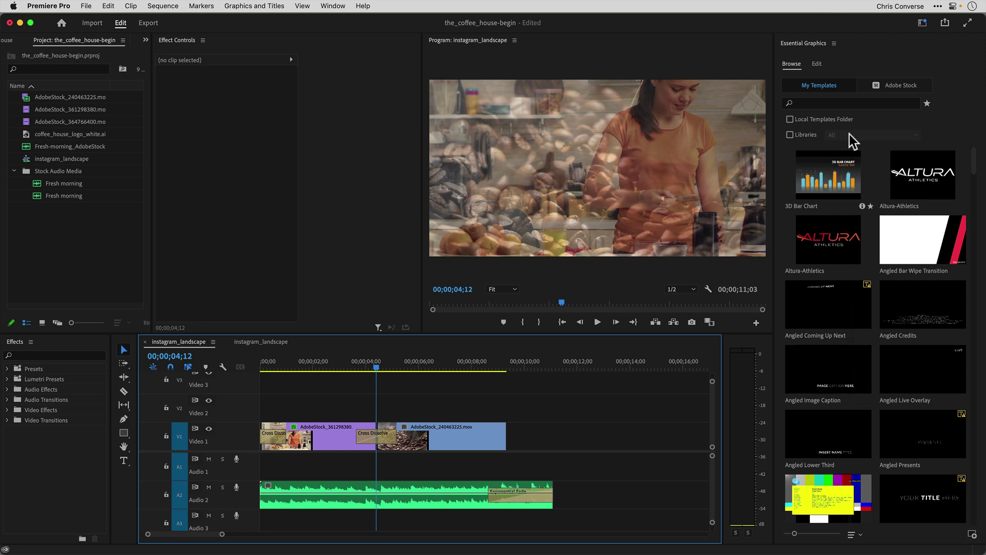
left_click(890, 90)
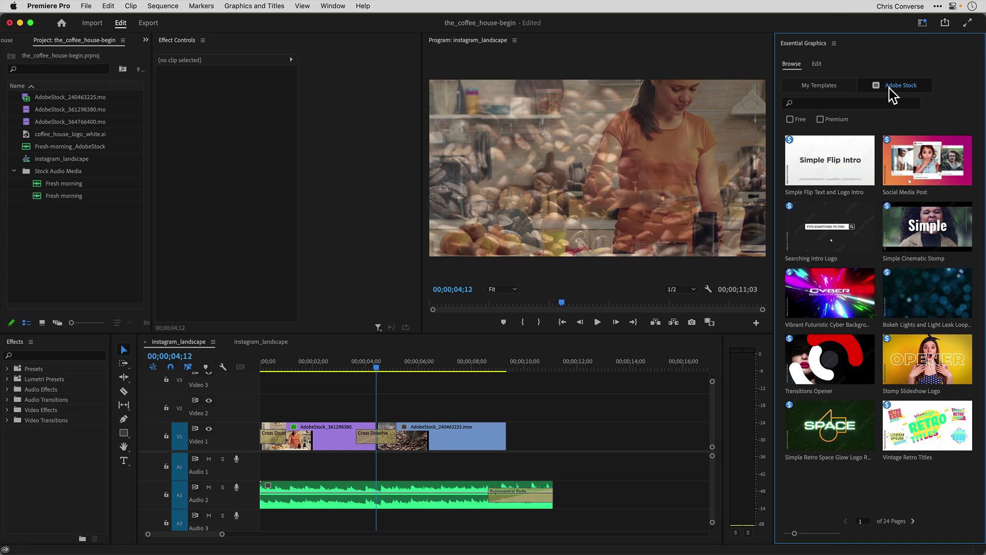
left_click(835, 86)
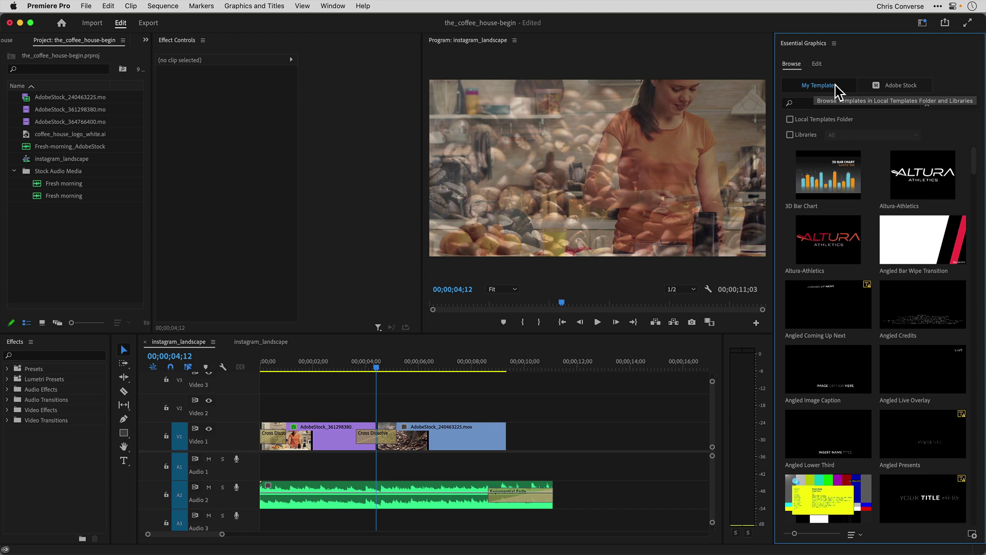
left_click(800, 104)
type("Mo")
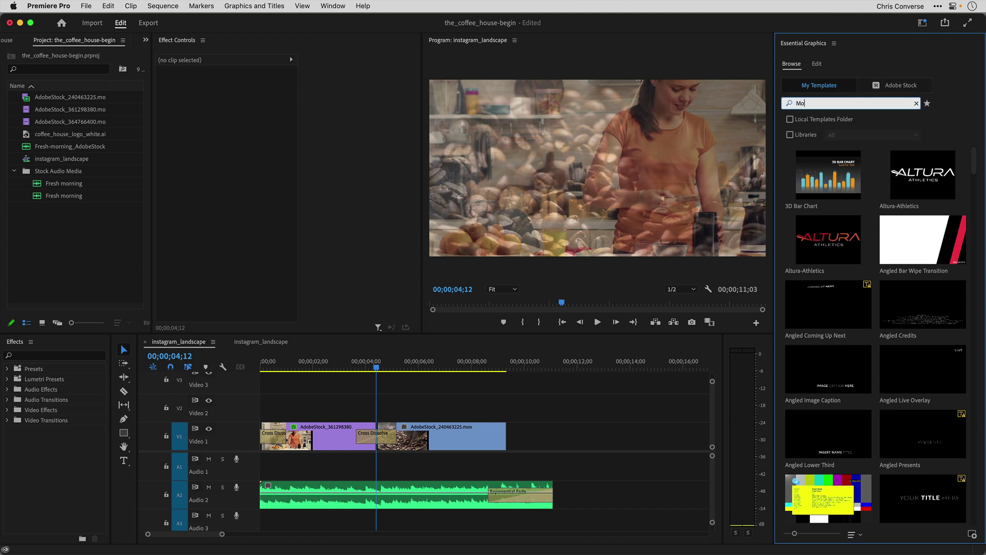
type("dern")
key("Return")
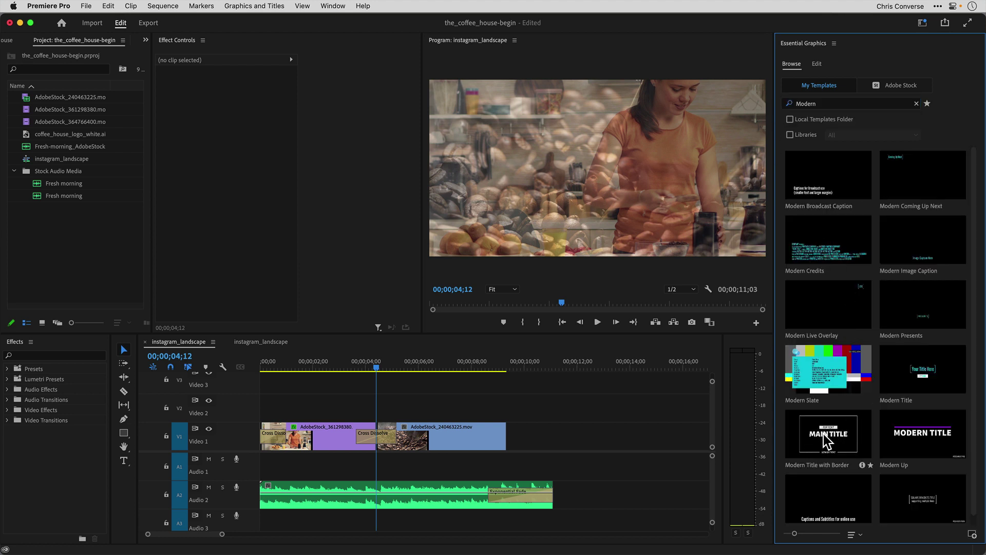
Place Modern Title with Border on Video 2 and move the playhead before the title begins.
left_click_drag(826, 441, 288, 406)
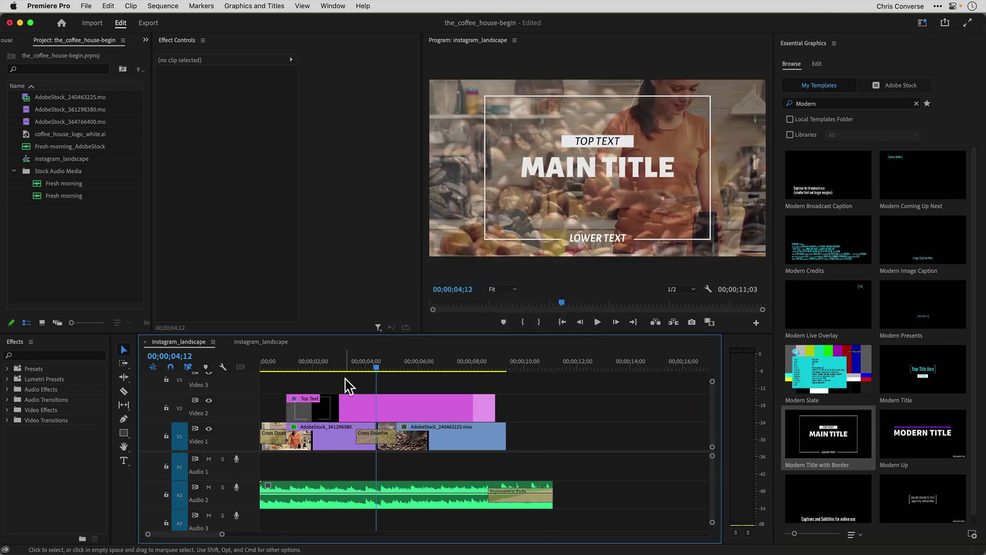
left_click_drag(343, 364, 293, 364)
left_click(285, 365)
Step and scrub through the title's intro animation and over the coffee-beans footage.
key("Right")
key("Right")
key("Right")
key("Right")
key("Right")
key("Right")
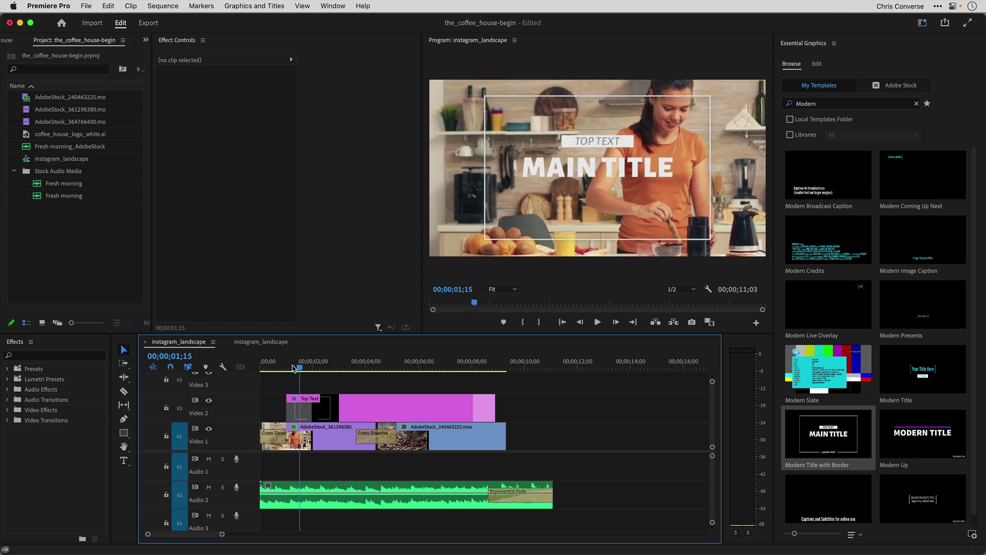
key("Left")
key("Left")
key("Left")
key("Left")
key("Left")
key("Left")
key("Left")
key("Left")
key("Left")
key("Left")
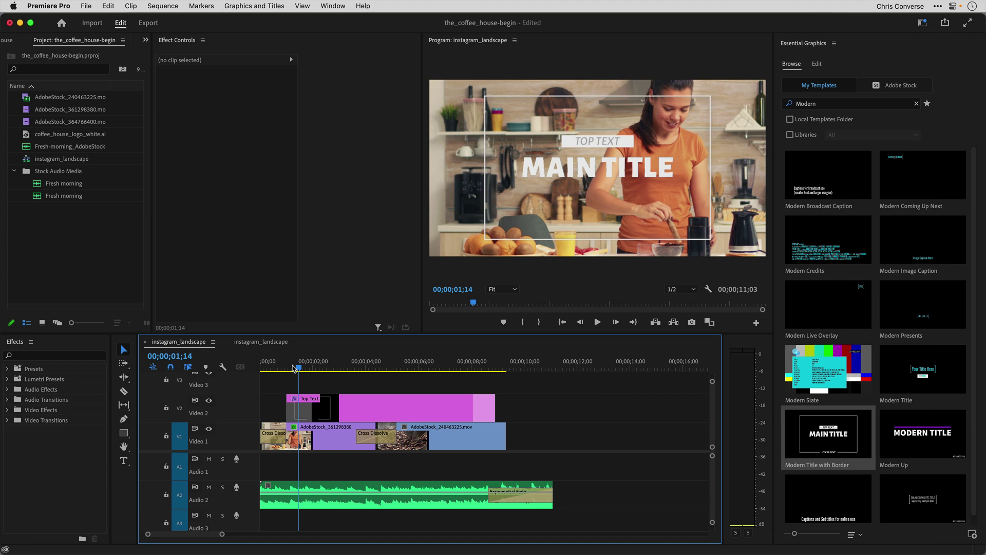
key("Right")
key("Right")
key("Right")
key("Right")
key("Right")
key("Right")
key("Right")
key("Right")
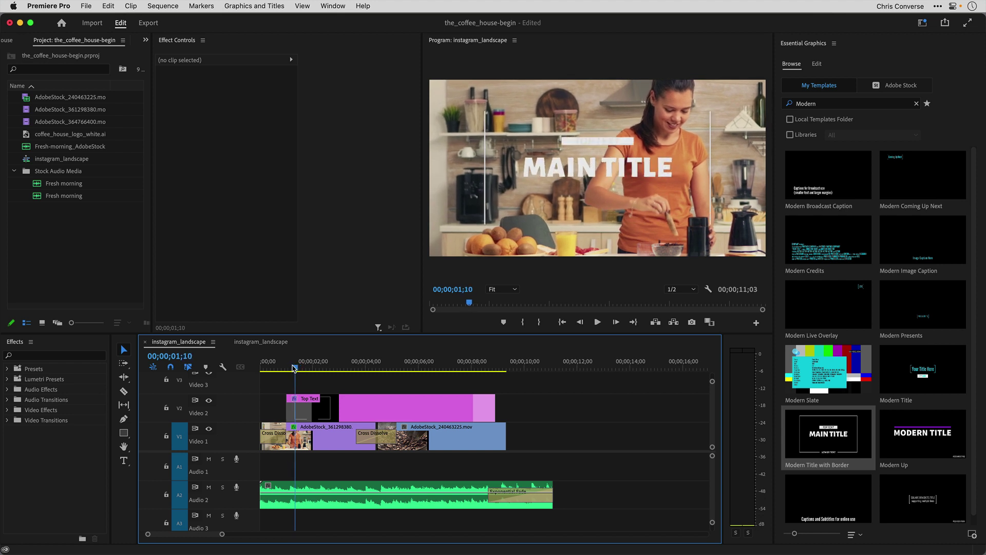
key("Right")
key("Right")
key("Right")
key("Right")
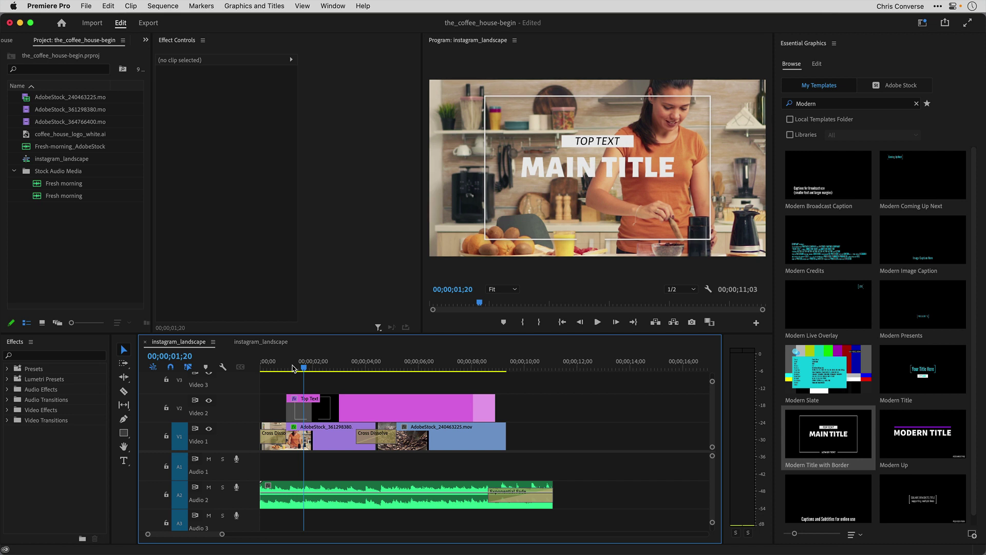
left_click(312, 368)
key("Right")
key("Right")
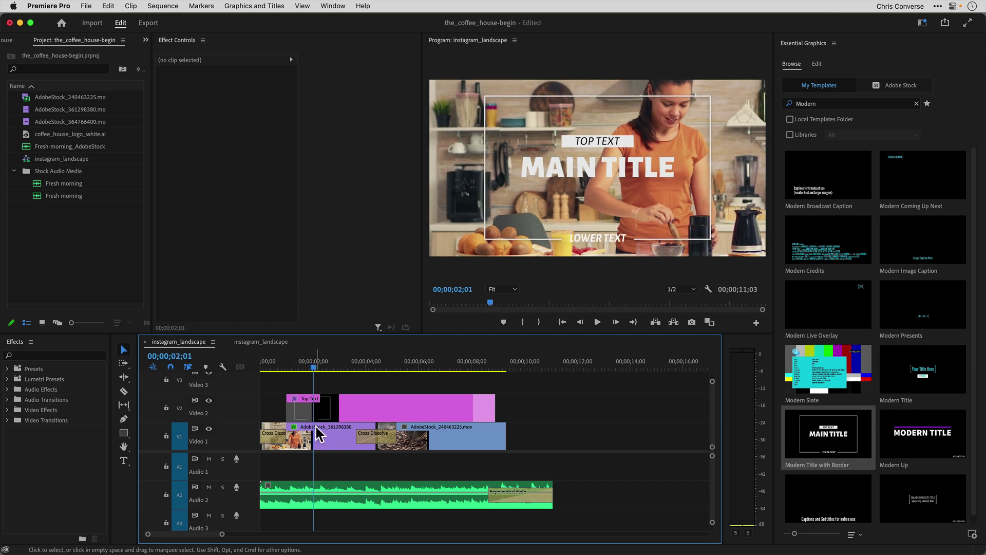
left_click(318, 368)
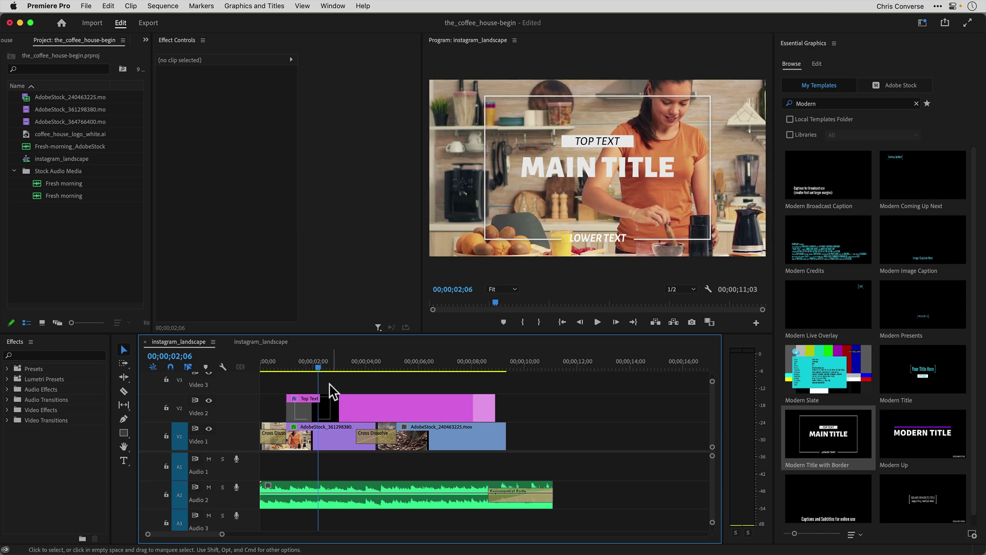
left_click_drag(319, 367, 428, 367)
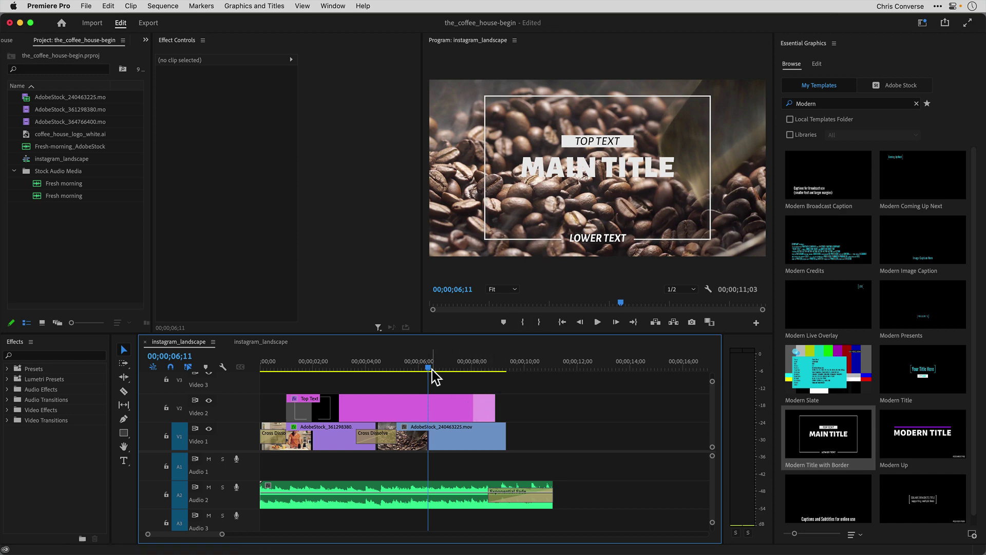
left_click_drag(428, 366, 461, 368)
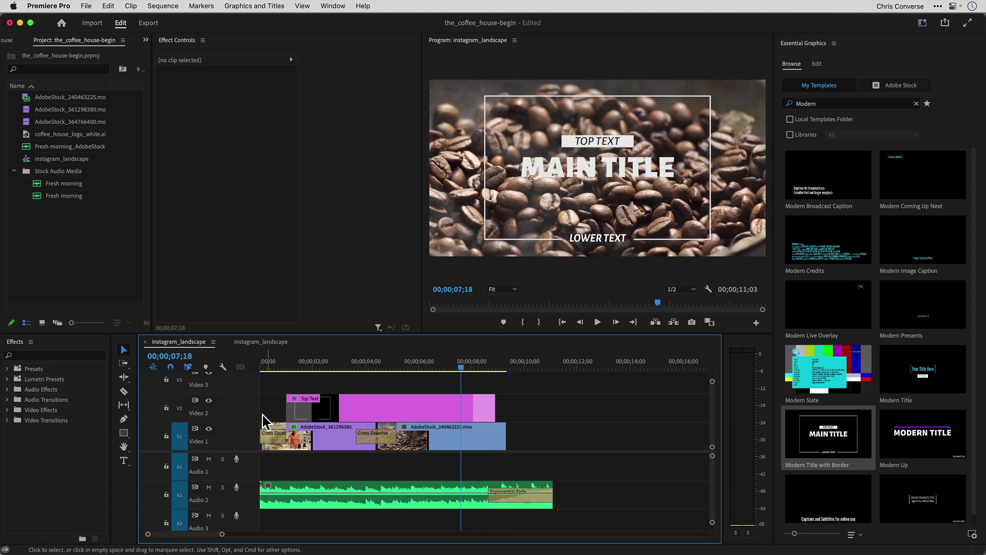
Lengthen the title clip, trim it back to end near 00;00;07;08, and return to 00;00;04;09.
left_click(373, 408)
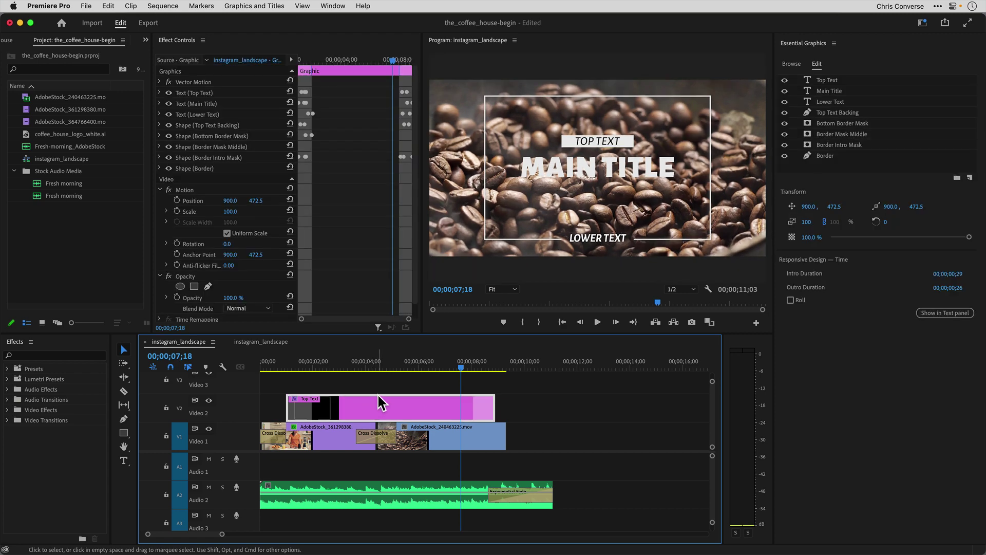
left_click_drag(493, 400, 659, 400)
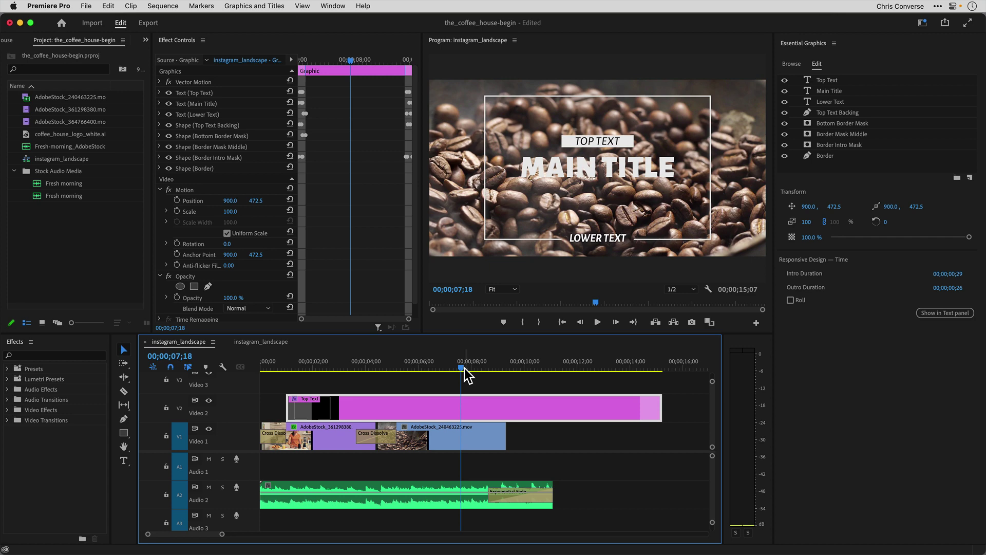
mouse_move(464, 367)
left_mouse_down()
mouse_move(369, 365)
mouse_move(575, 377)
mouse_move(457, 378)
left_mouse_up()
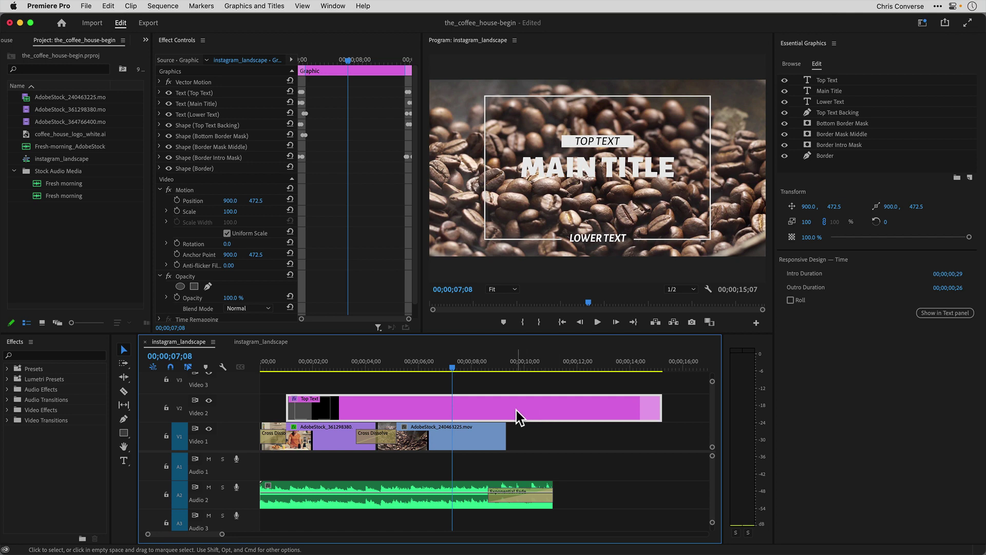
left_click_drag(660, 408, 451, 406)
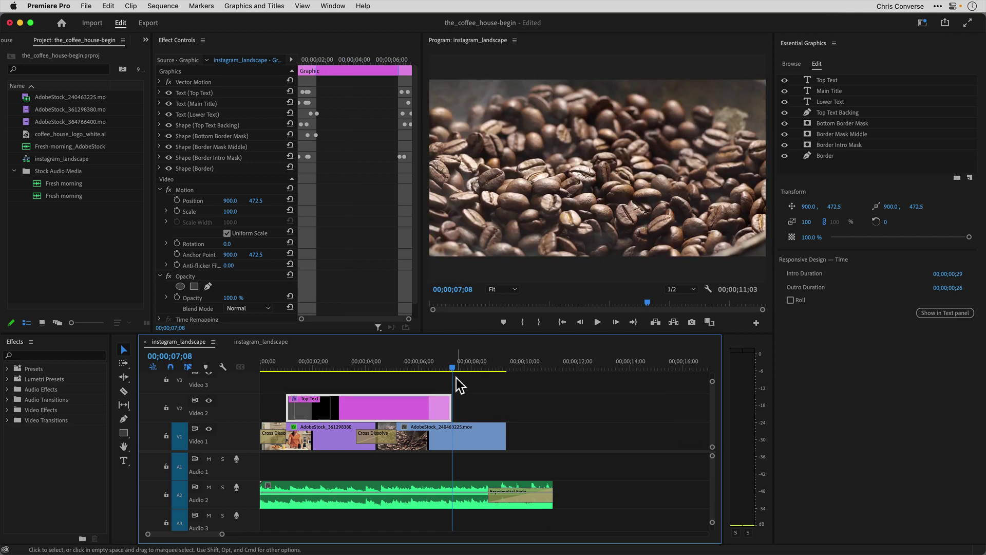
left_click_drag(451, 367, 374, 368)
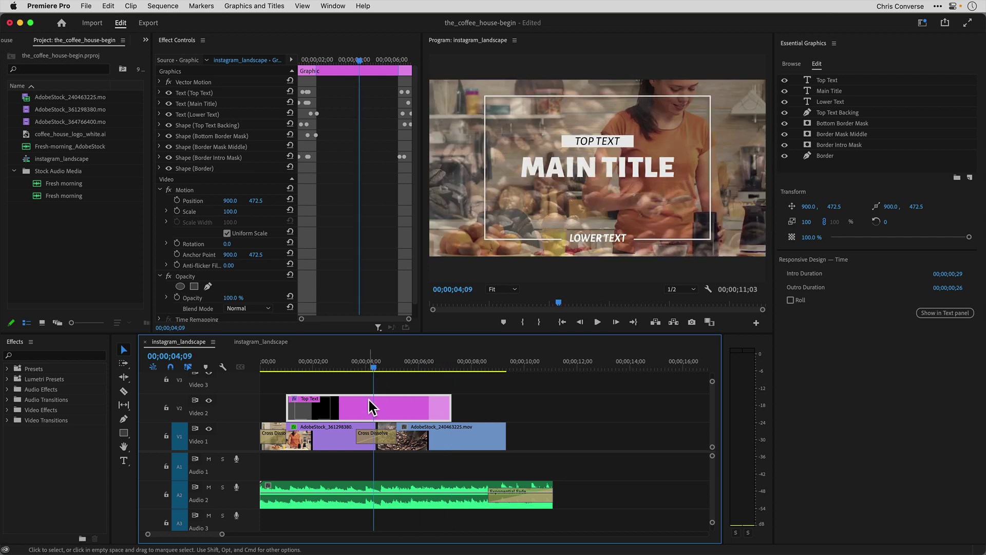
Change the title's top text to INTRODUCING in the Essential Graphics Edit view.
left_click(792, 63)
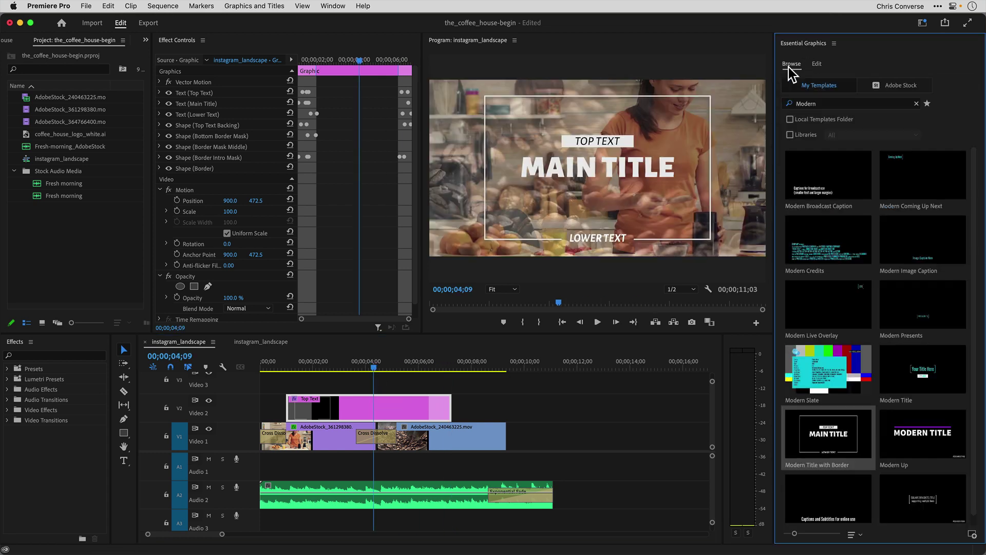
left_click(817, 64)
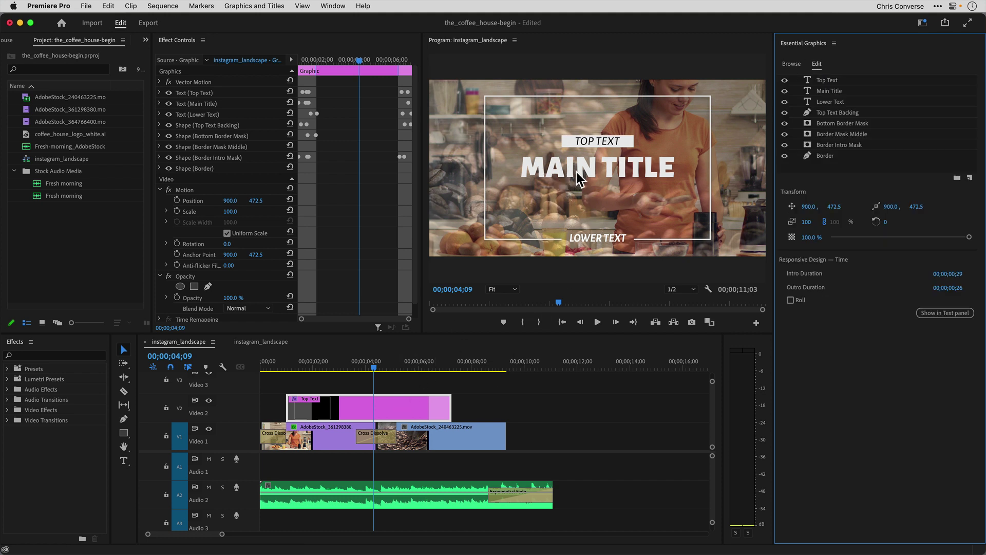
double_click(598, 140)
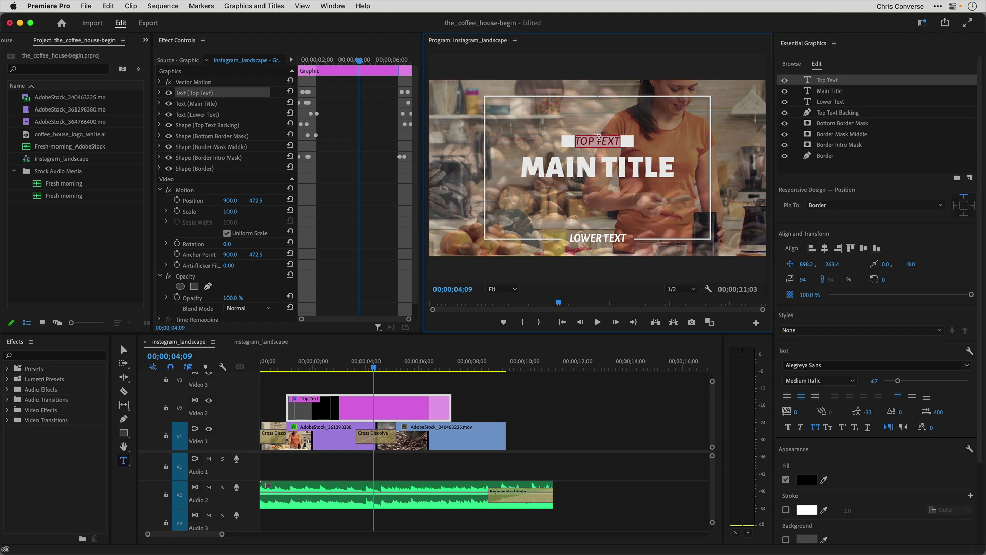
type("INTR")
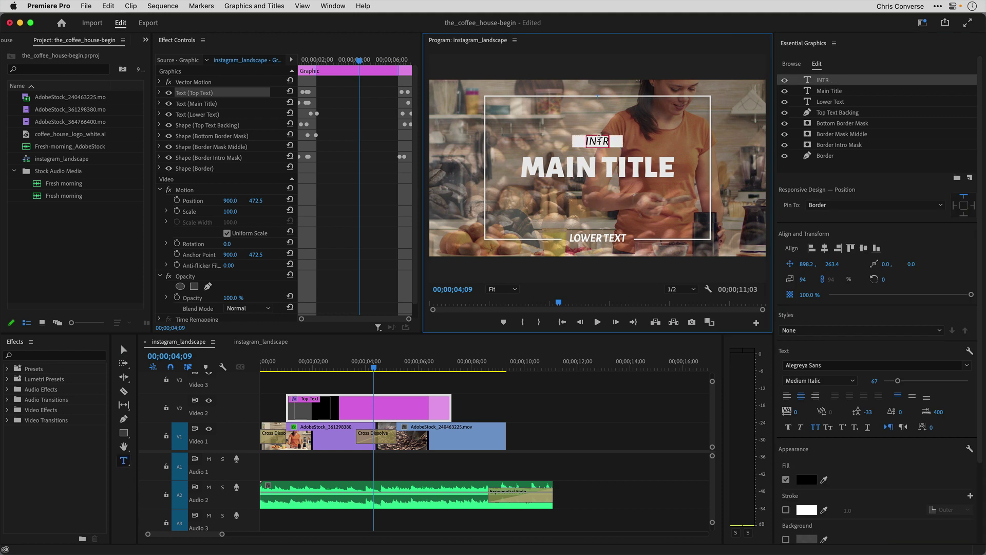
type("ODUCING")
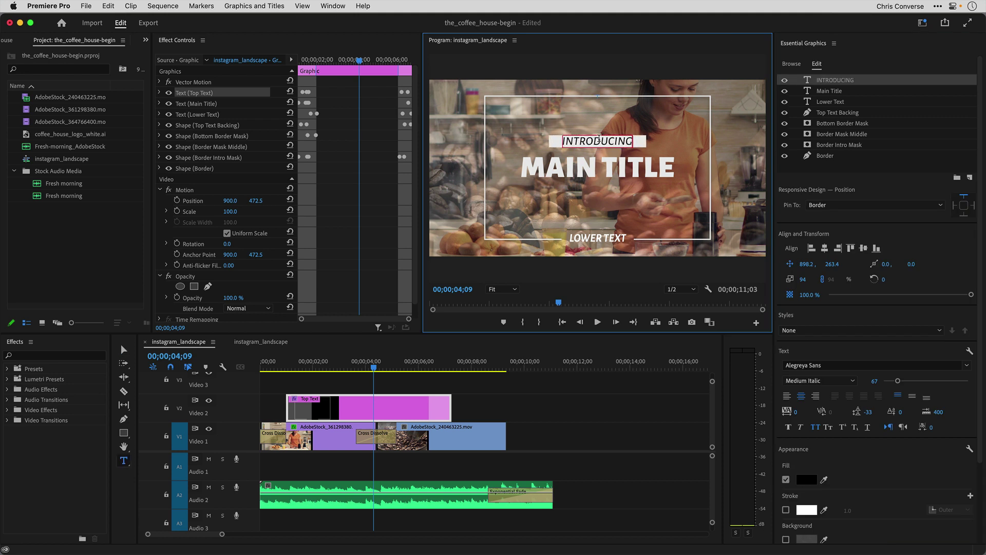
Replace the MAIN TITLE text with HOME DELIVERY.
double_click(603, 156)
key("cmd+a")
type("HO")
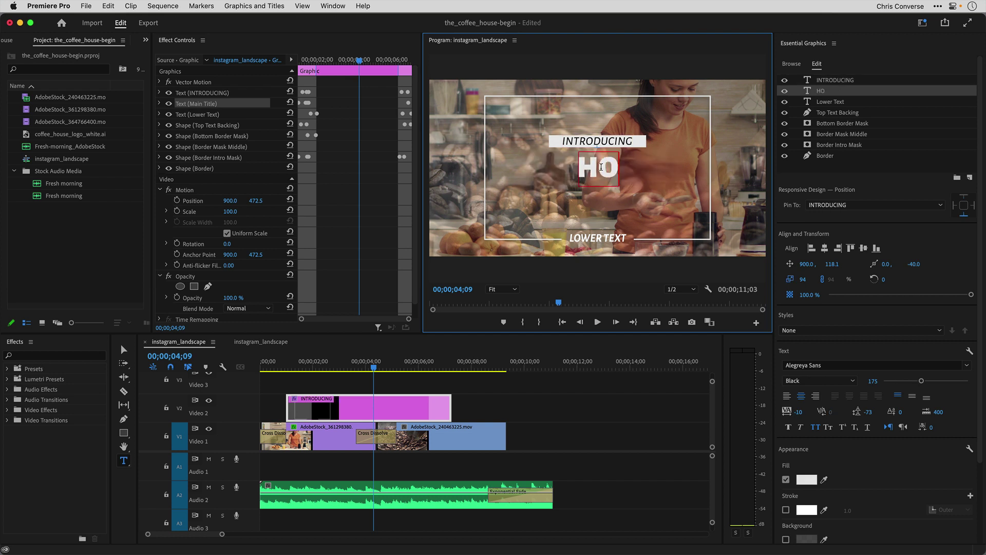
type("ME DELIVERY")
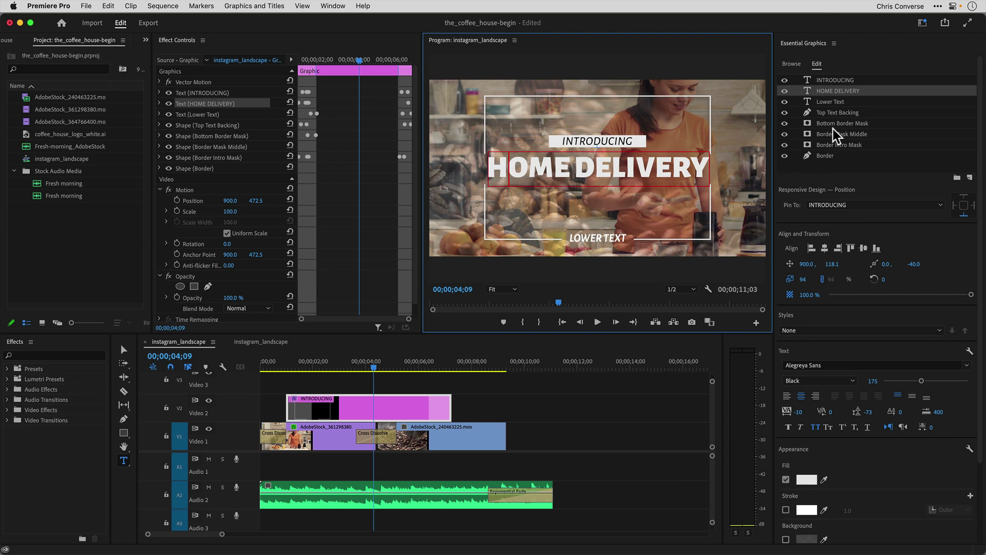
Turn off visibility of the Lower Text and Bottom Border Mask layers.
left_click(784, 102)
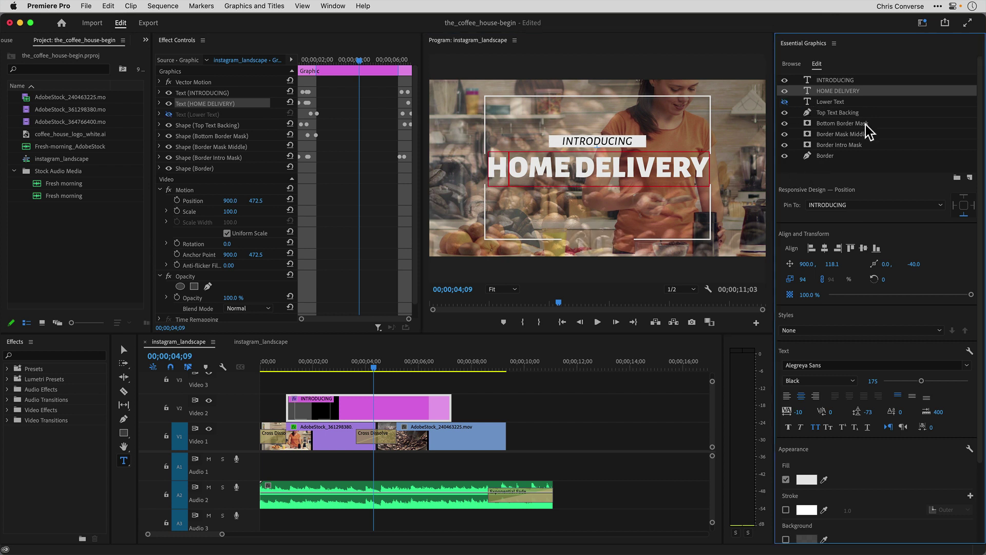
left_click(784, 123)
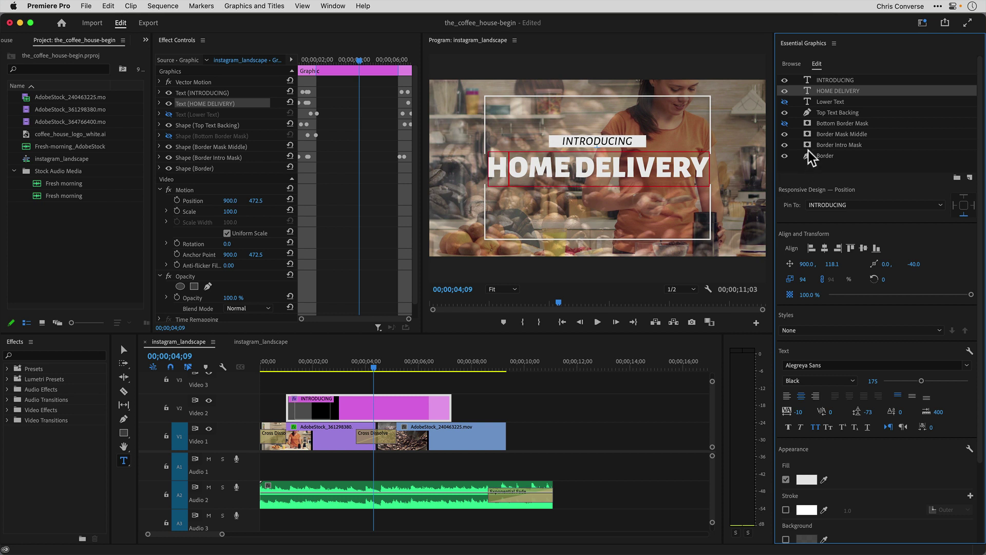
Unlink the Border layer's scale, widen it to 112%, and return near the sequence start.
left_click(824, 156)
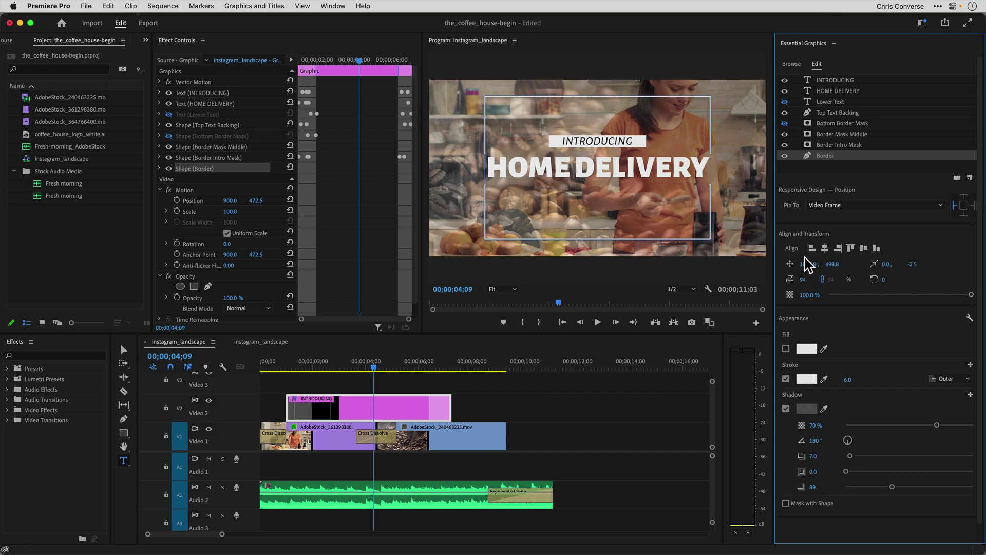
left_click(822, 279)
left_click_drag(832, 280, 837, 281)
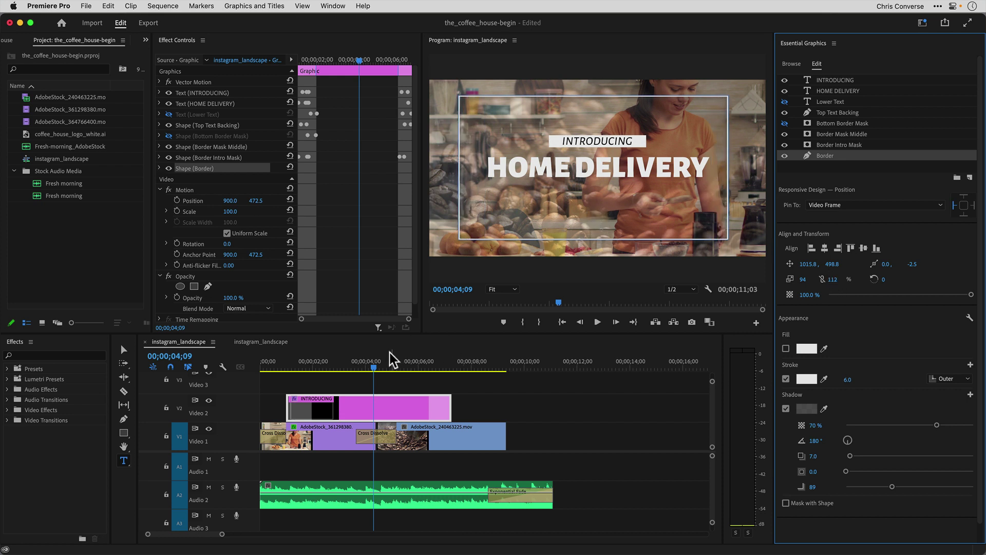
left_click_drag(371, 365, 261, 374)
Play the sequence and stop at 00;00;05;27 with the title over the coffee beans.
left_click(597, 322)
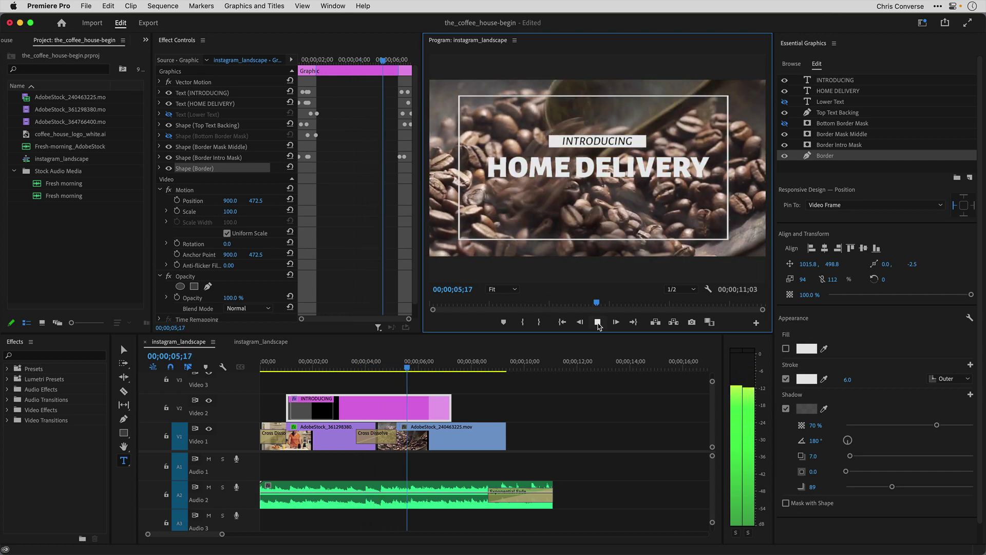
left_click(597, 321)
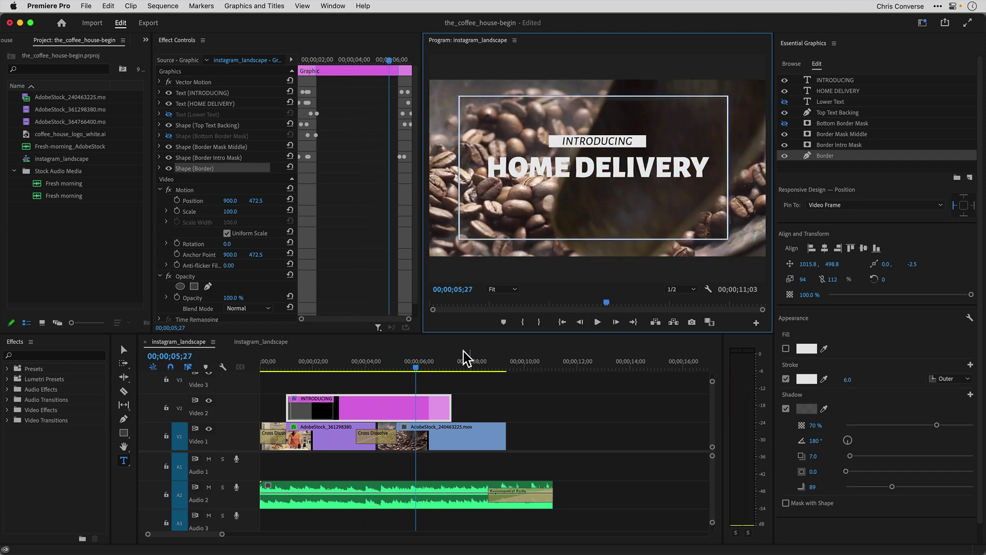
Trim the title clip's end to about six seconds and replay from 03;12 to check it.
left_click_drag(449, 394, 396, 368)
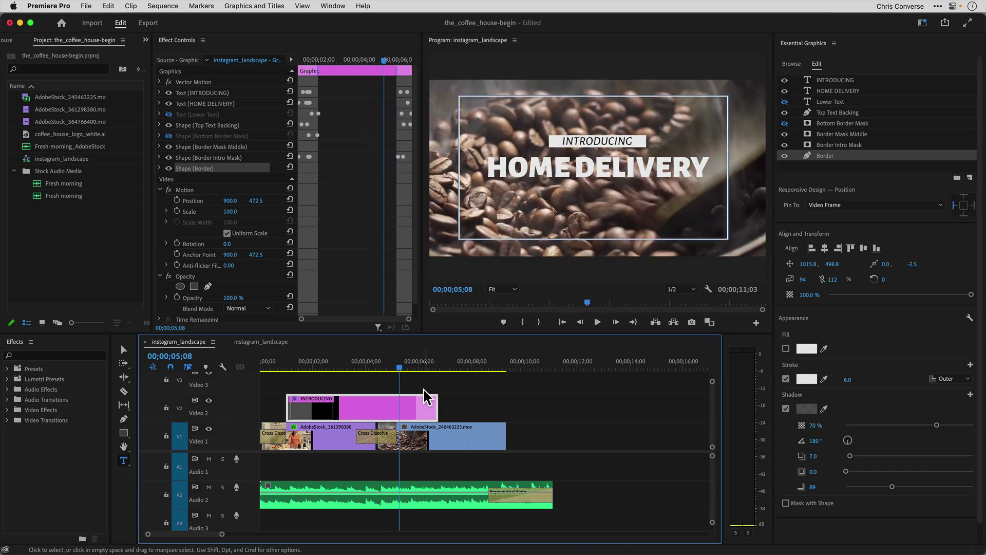
left_click_drag(436, 394, 429, 394)
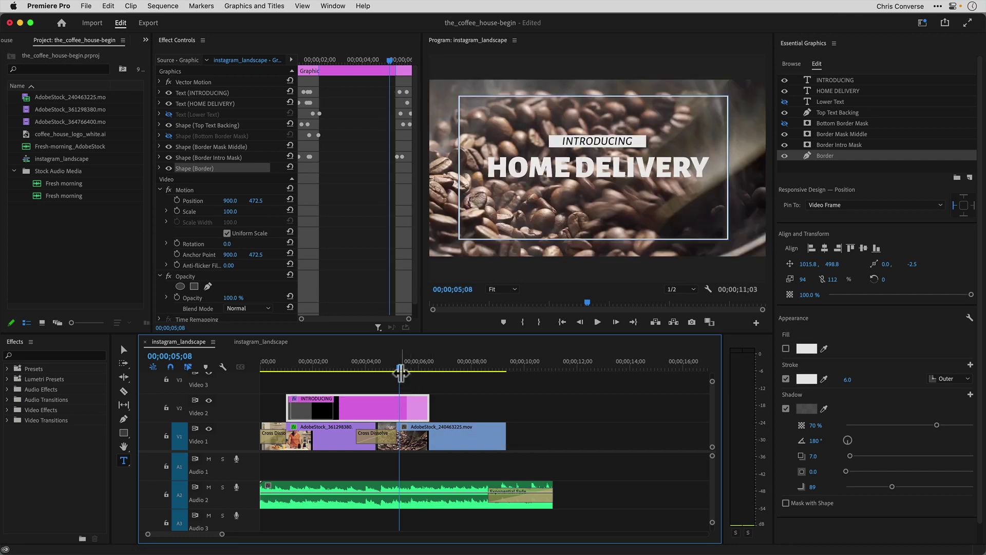
left_click(350, 369)
key("space")
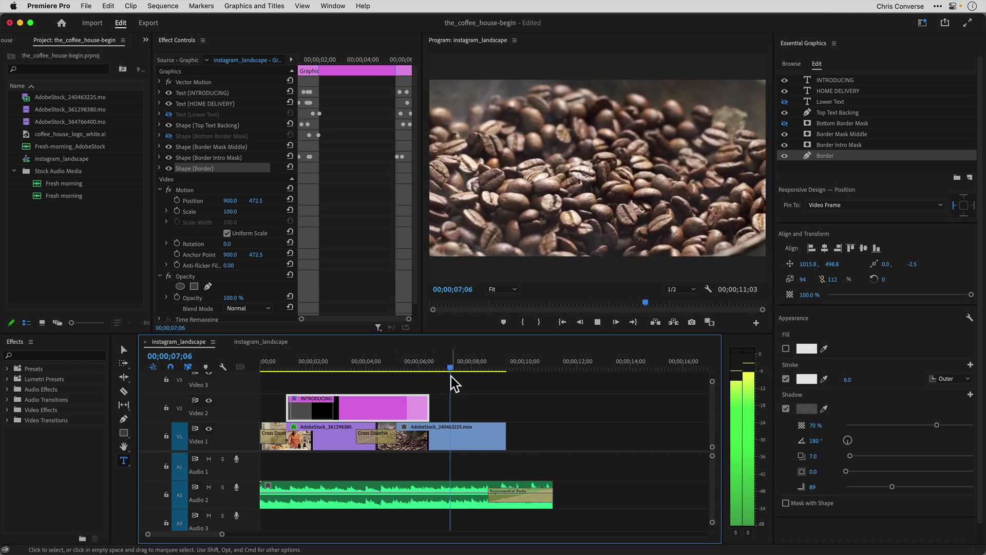
key("space")
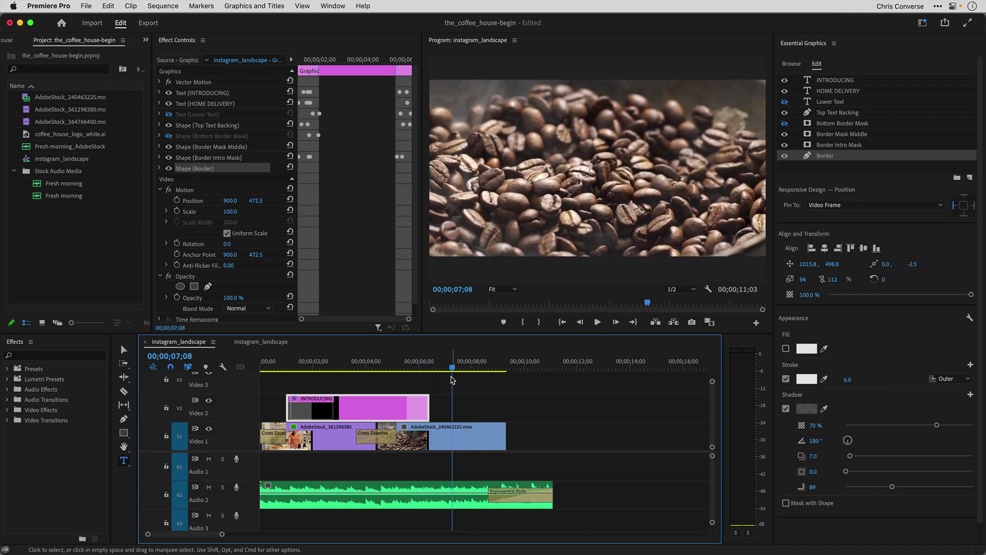